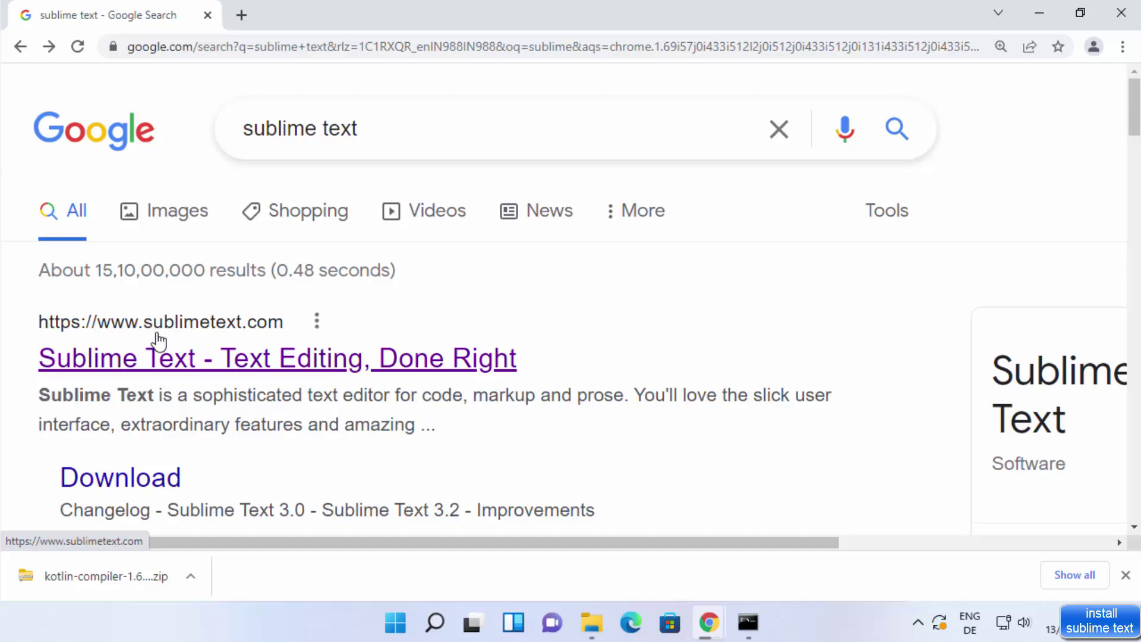
# Open the 'Sublime Text - Text Editing, Done Right' result from the Google search
pyautogui.click(263, 363)
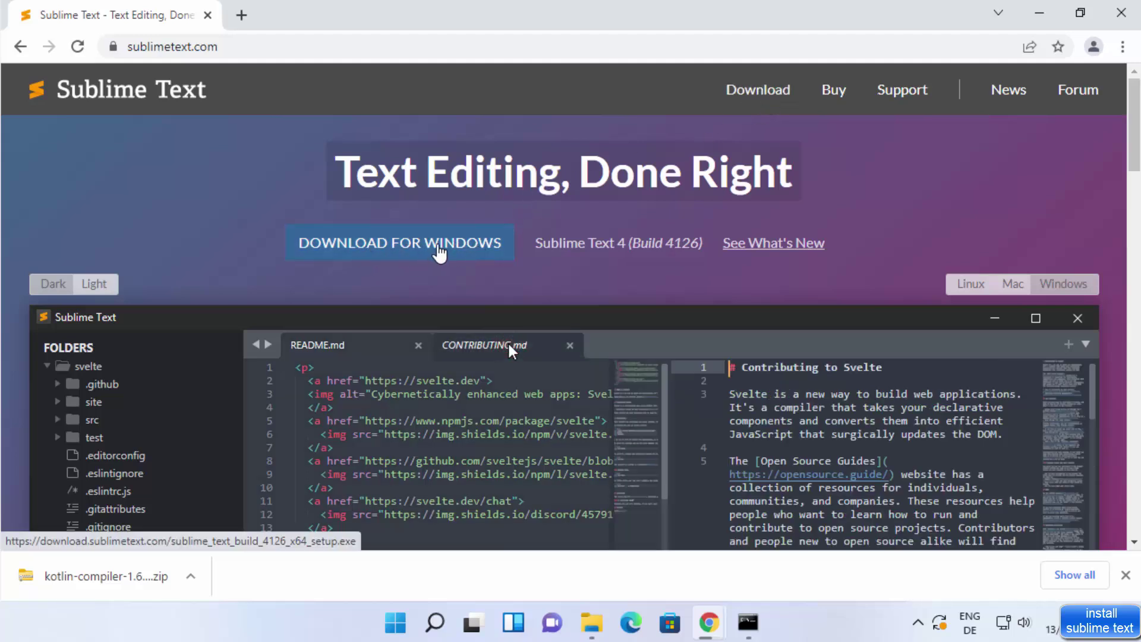
# Download the Sublime Text 4 Windows installer, run it, and minimize Chrome
pyautogui.click(419, 251)
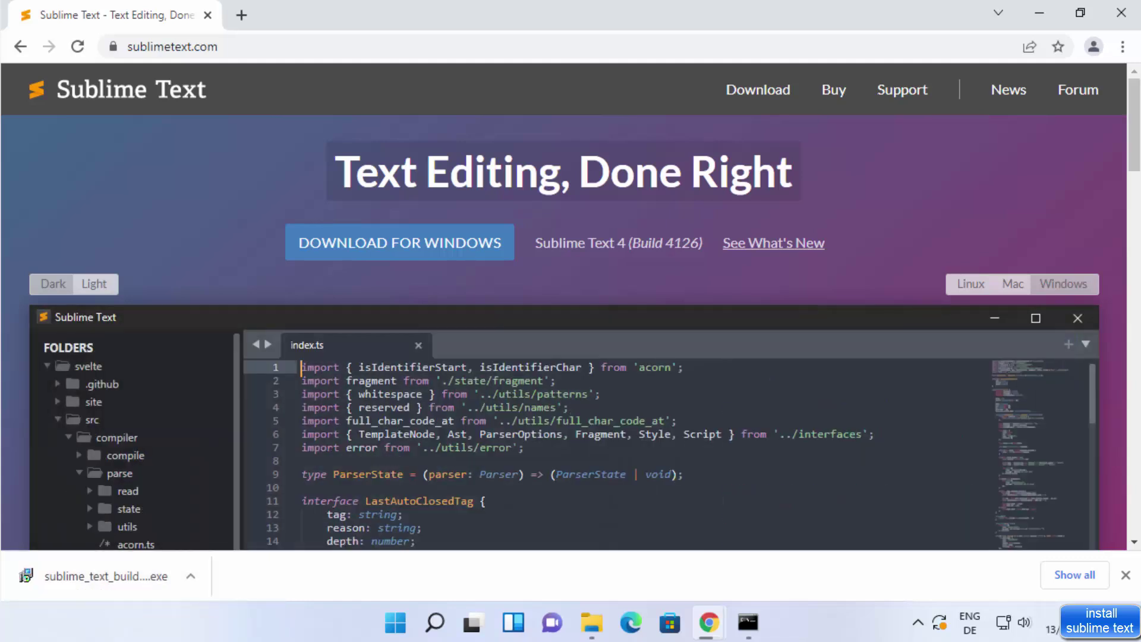
pyautogui.click(88, 583)
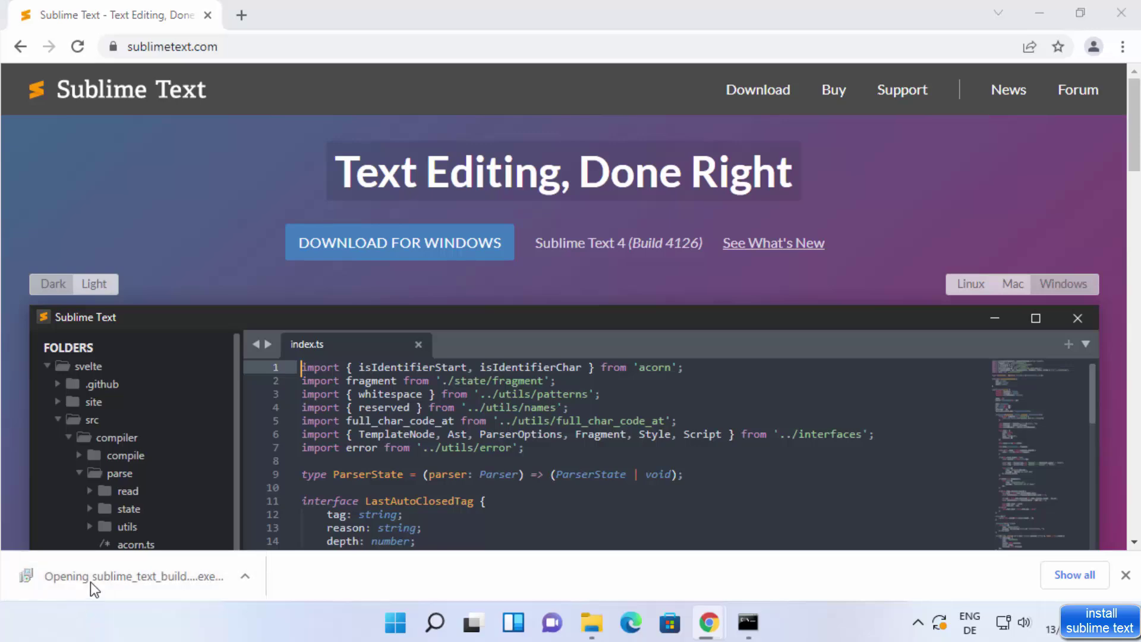
pyautogui.click(1043, 15)
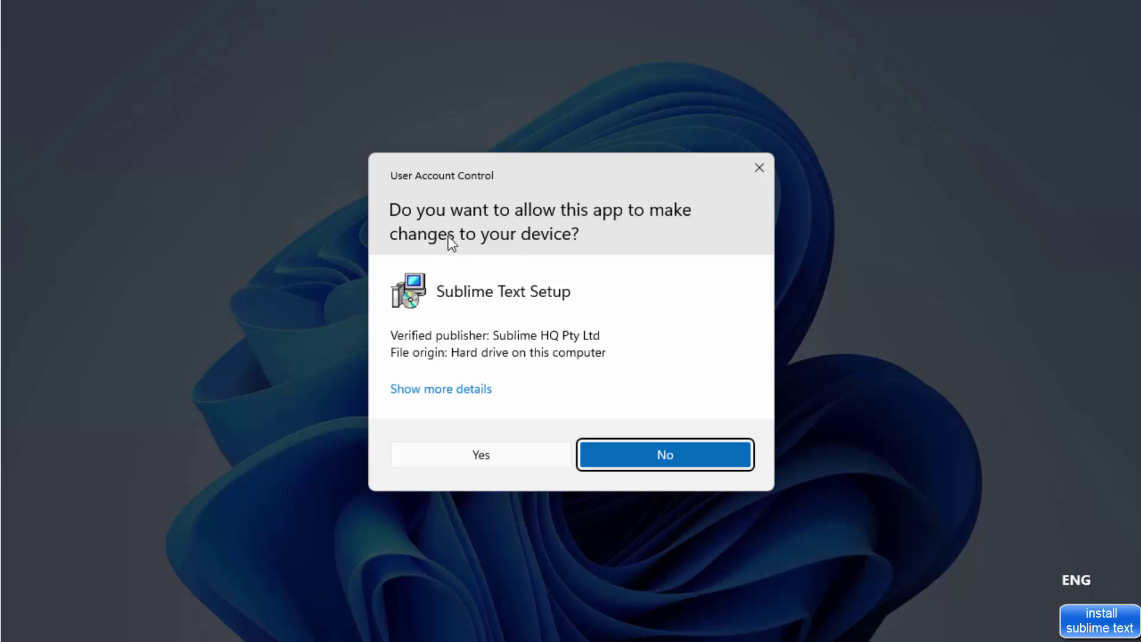
# Allow setup and install to C:\Program Files\Sublime Text with the explorer context-menu entry
pyautogui.click(494, 457)
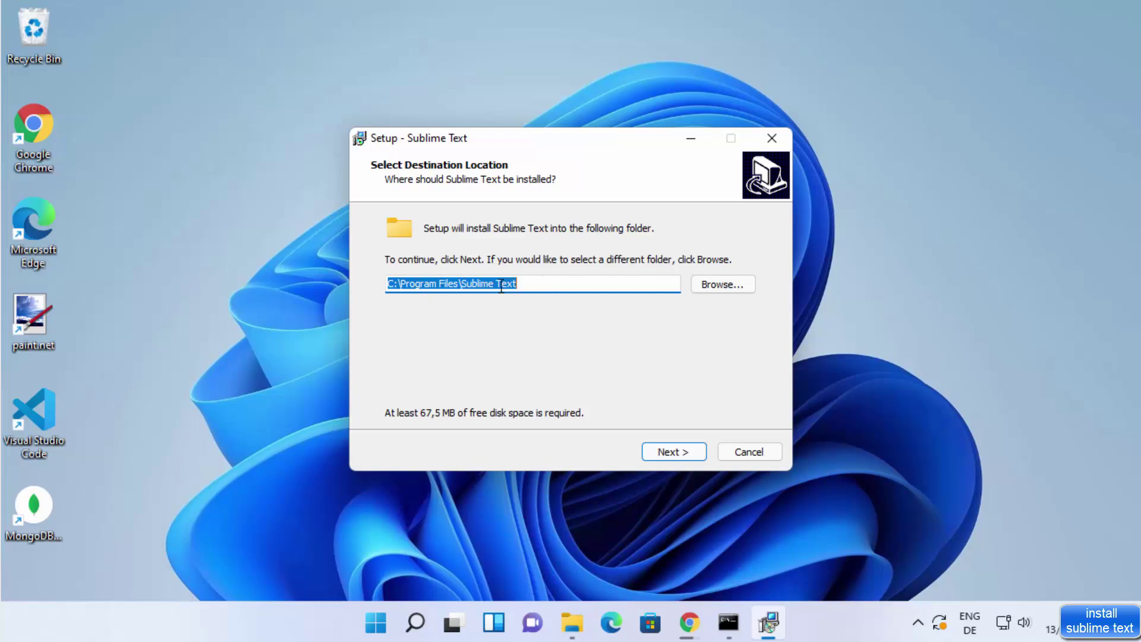
pyautogui.moveTo(539, 284); pyautogui.dragTo(331, 293)
pyautogui.click(665, 450)
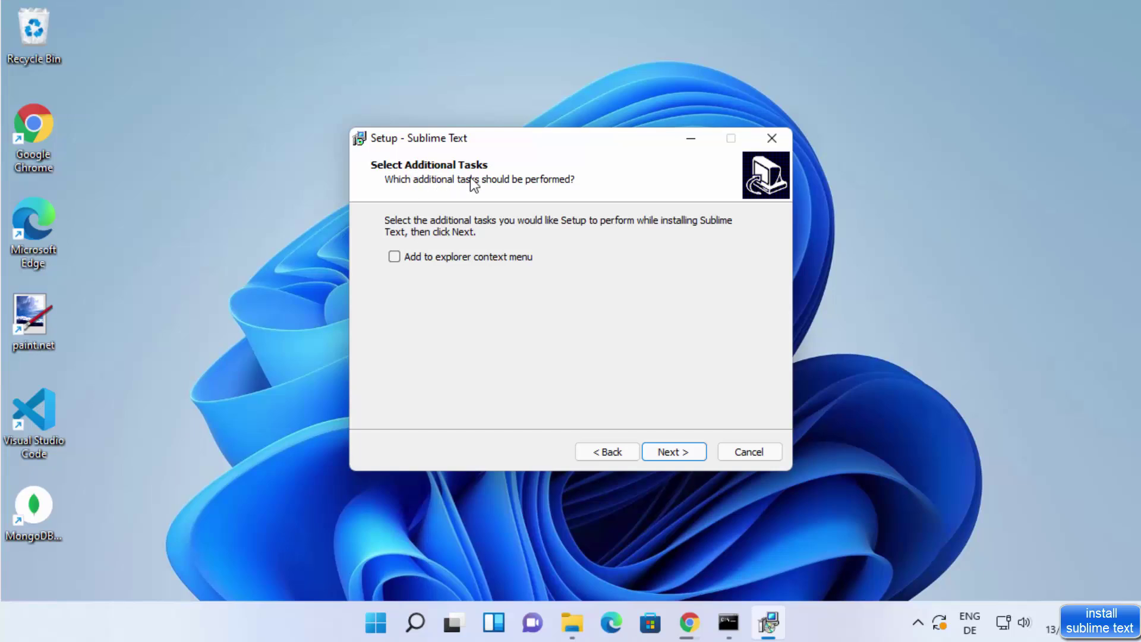
pyautogui.click(394, 258)
pyautogui.click(668, 451)
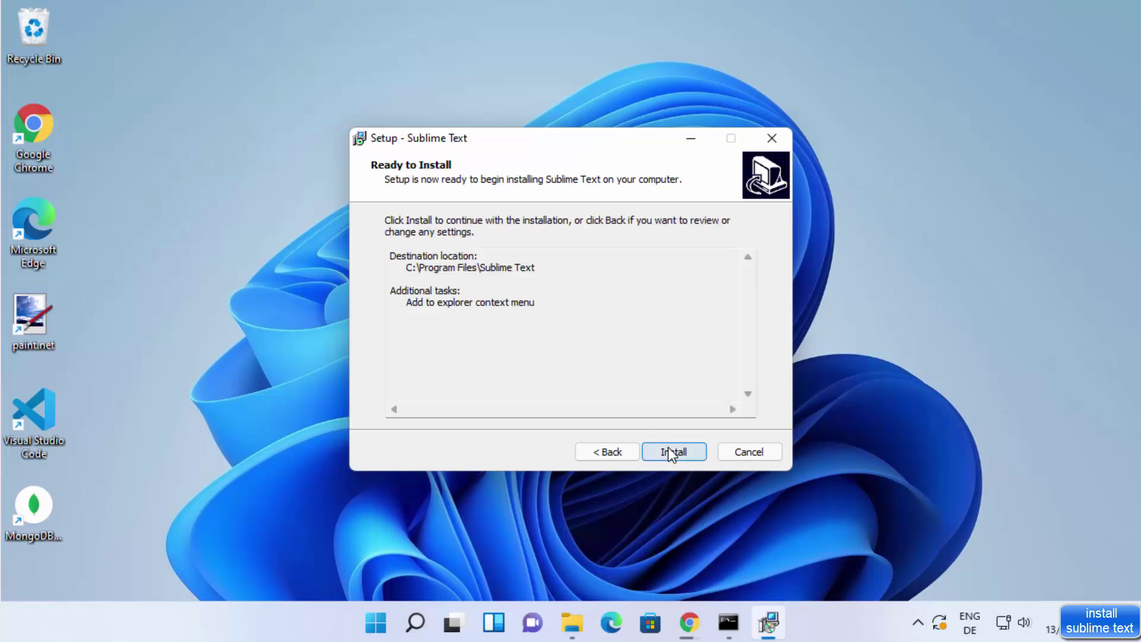
pyautogui.click(671, 457)
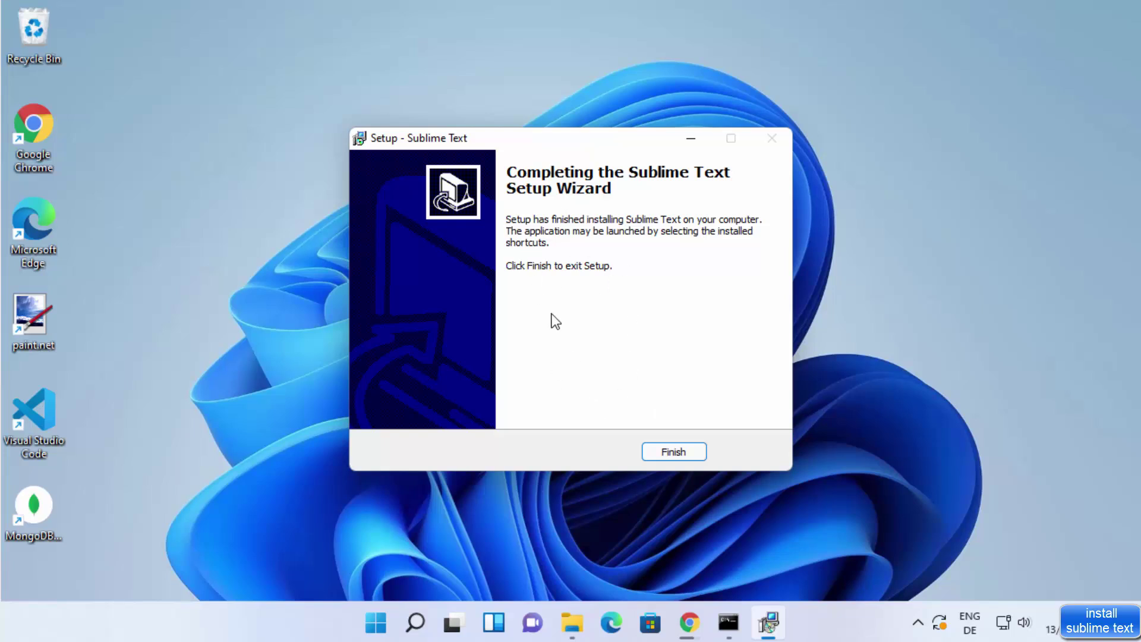
# Finish the setup wizard and launch Sublime Text from the Start menu's All apps list
pyautogui.click(669, 454)
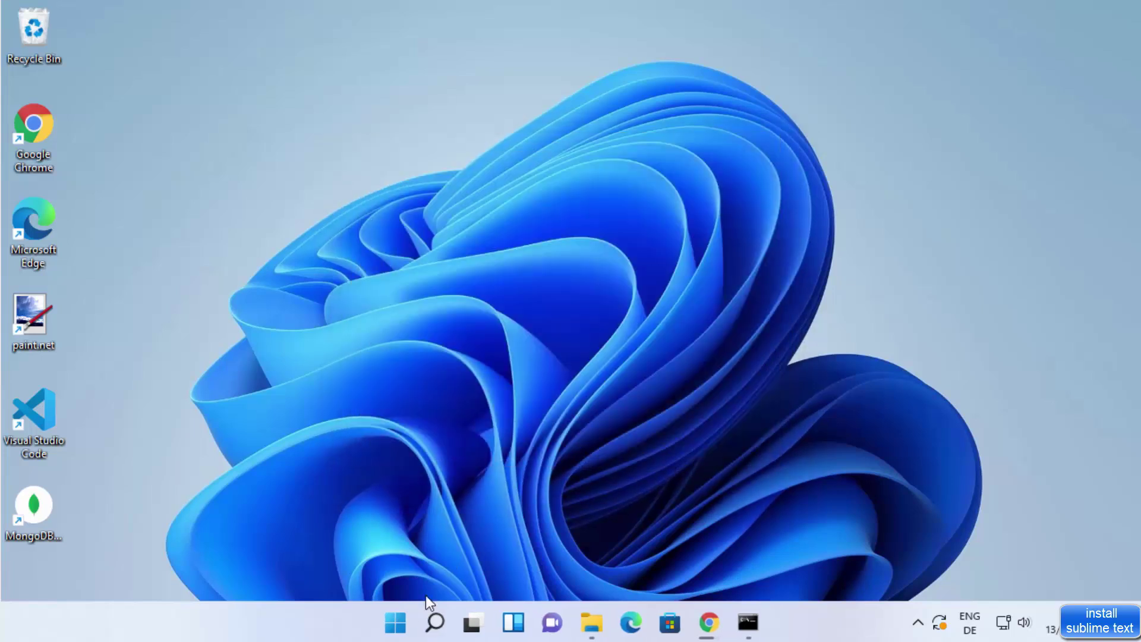
pyautogui.click(395, 624)
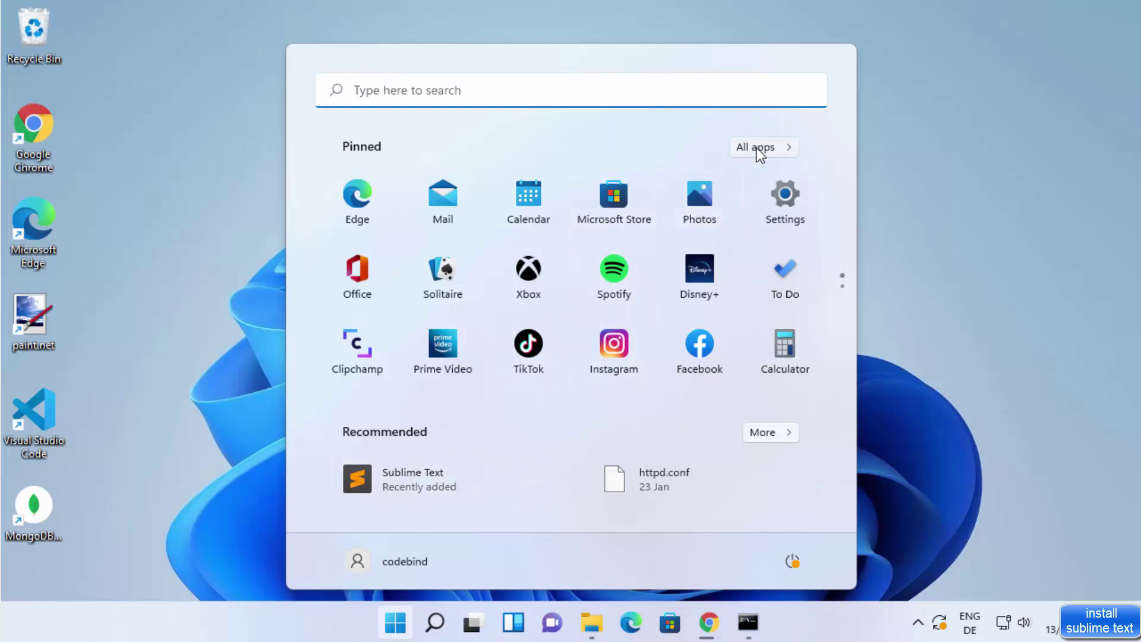
pyautogui.click(771, 151)
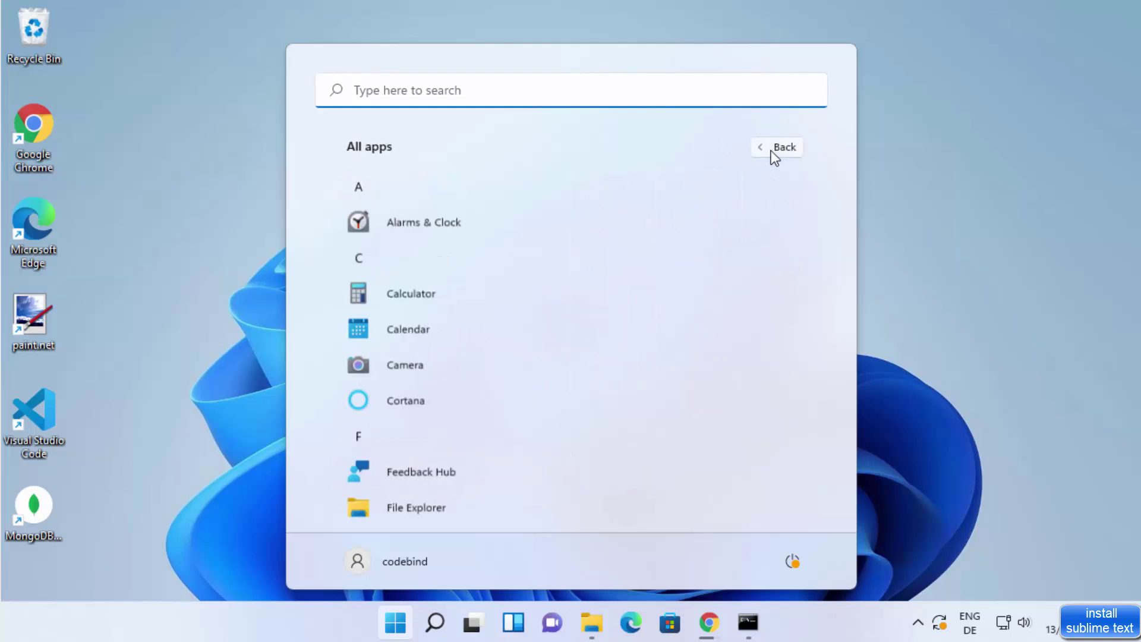
pyautogui.scroll(-6, 481, 244)
pyautogui.scroll(-10, 481, 240)
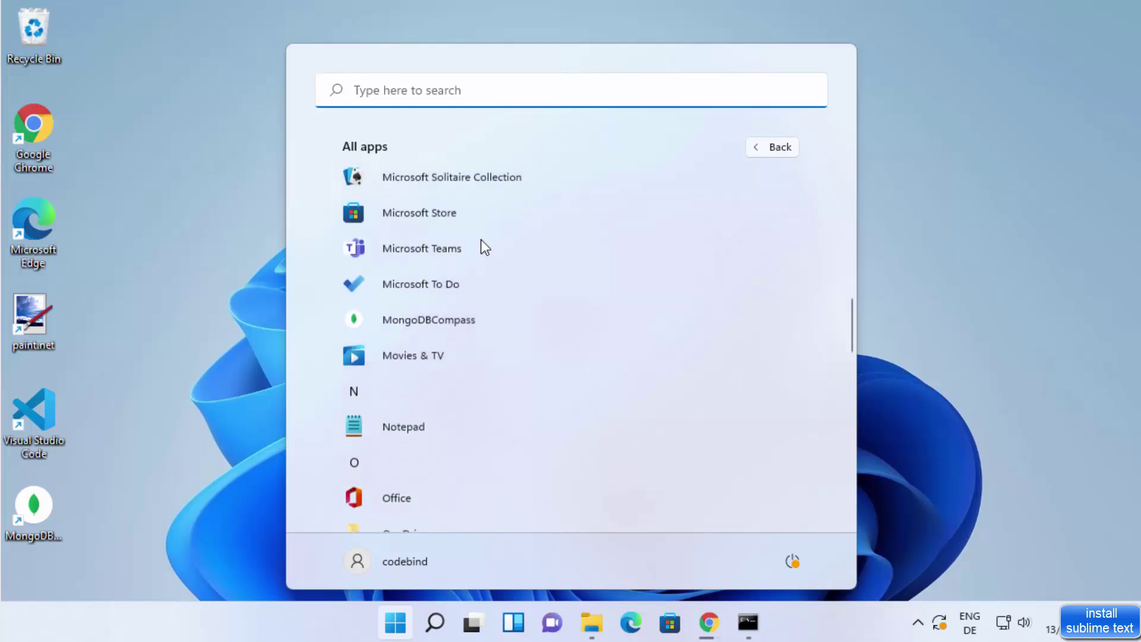
pyautogui.scroll(-1, 482, 250)
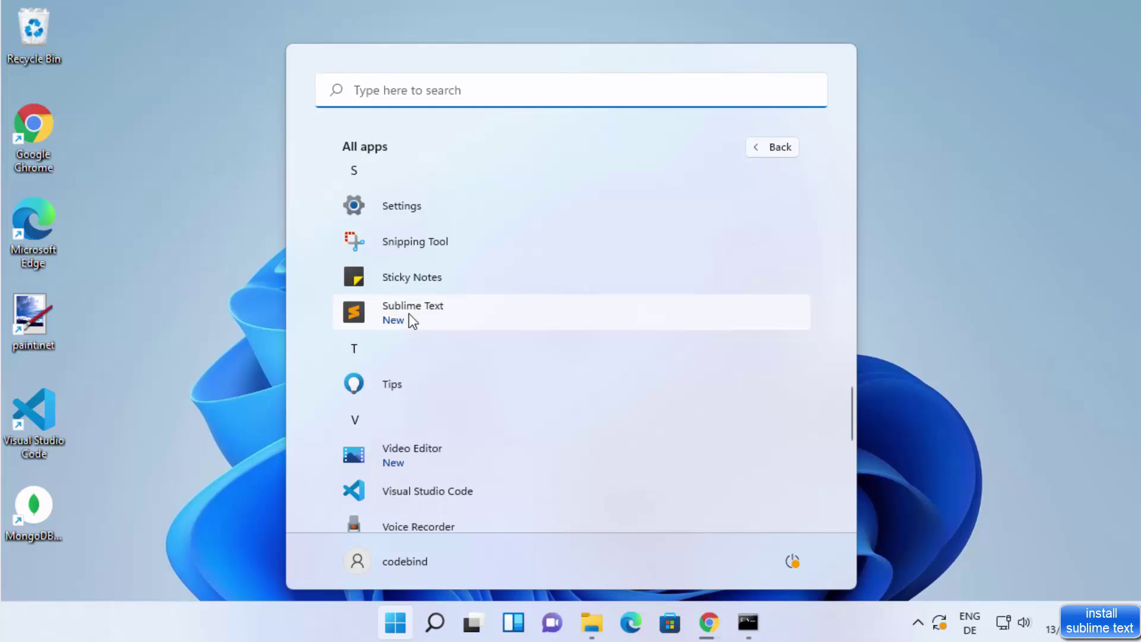
pyautogui.click(408, 310)
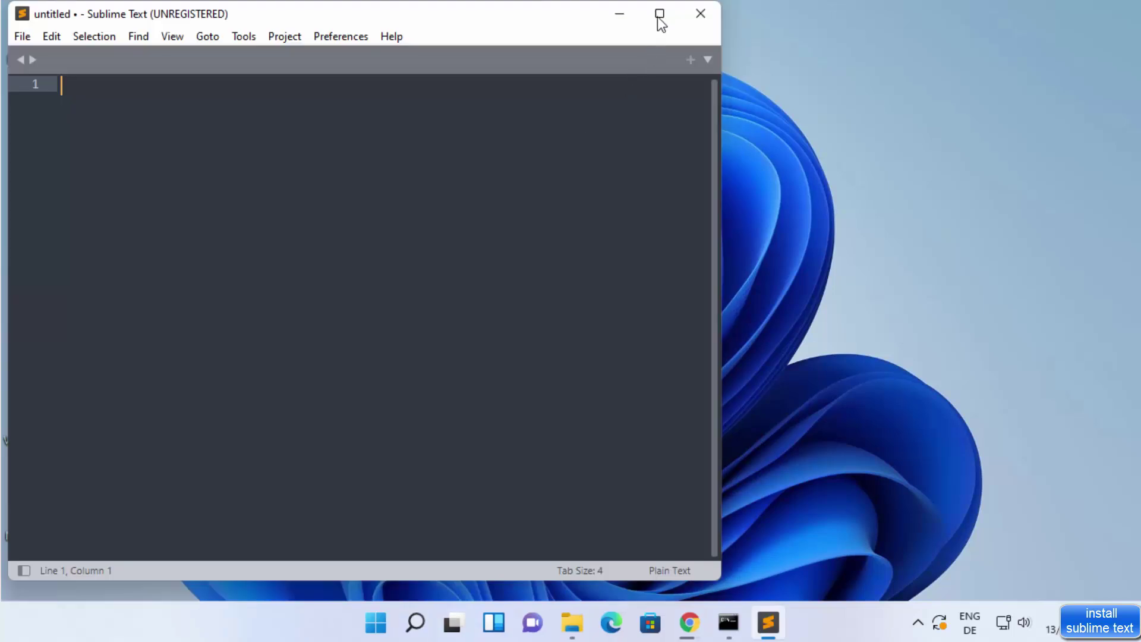
# Maximize Sublime Text and browse the Open Folder dialog to the Desktop
pyautogui.click(660, 14)
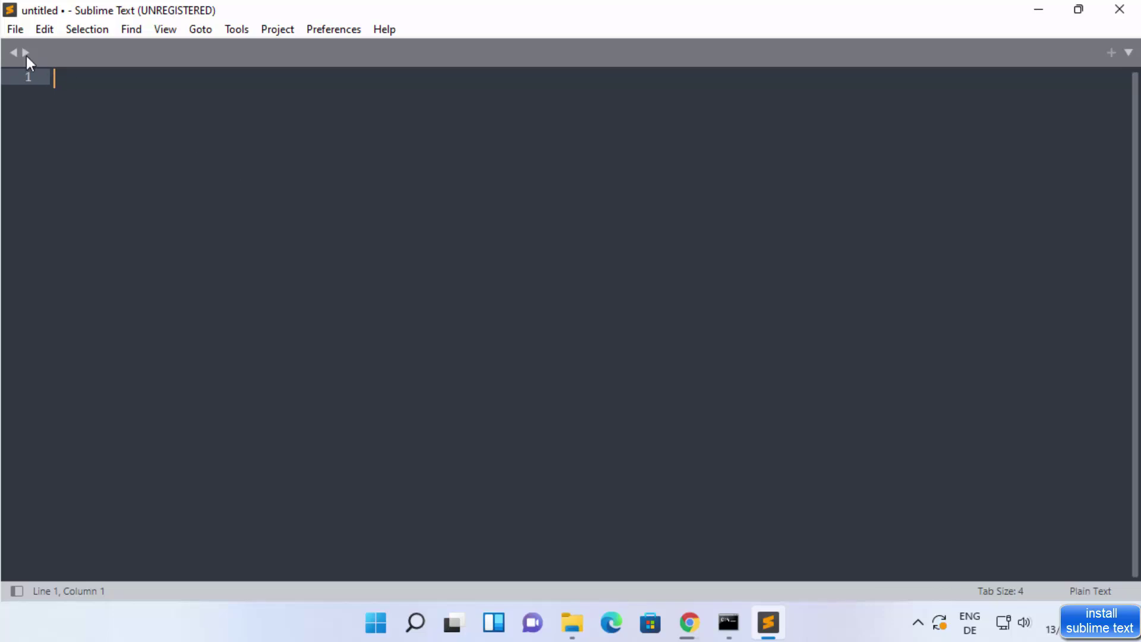
pyautogui.click(16, 31)
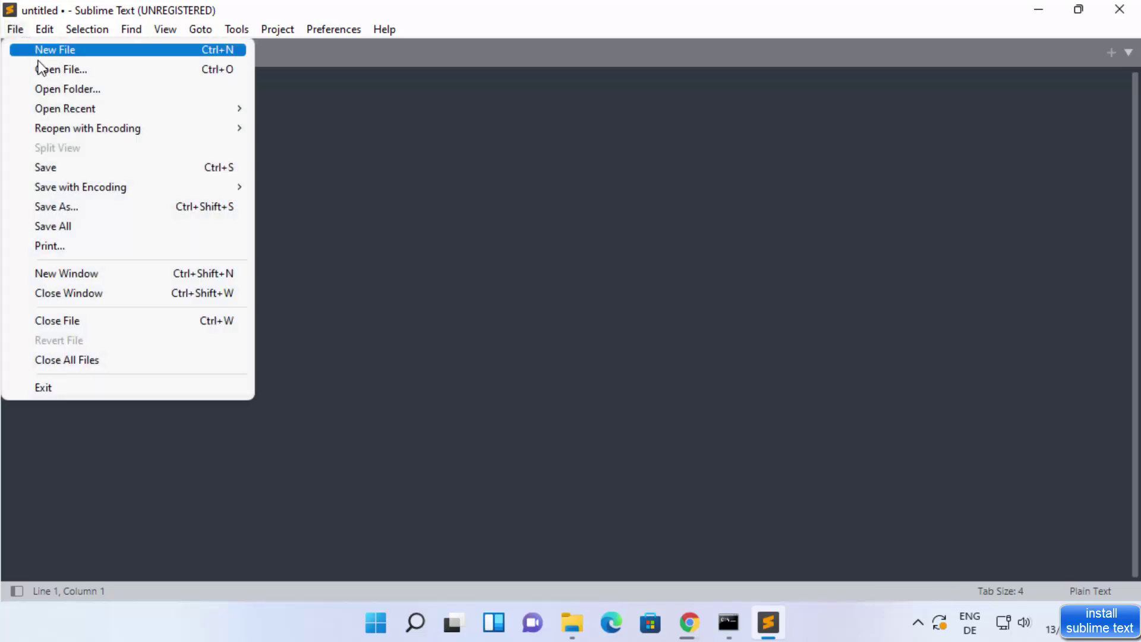
pyautogui.click(55, 89)
pyautogui.scroll(3, 98, 262)
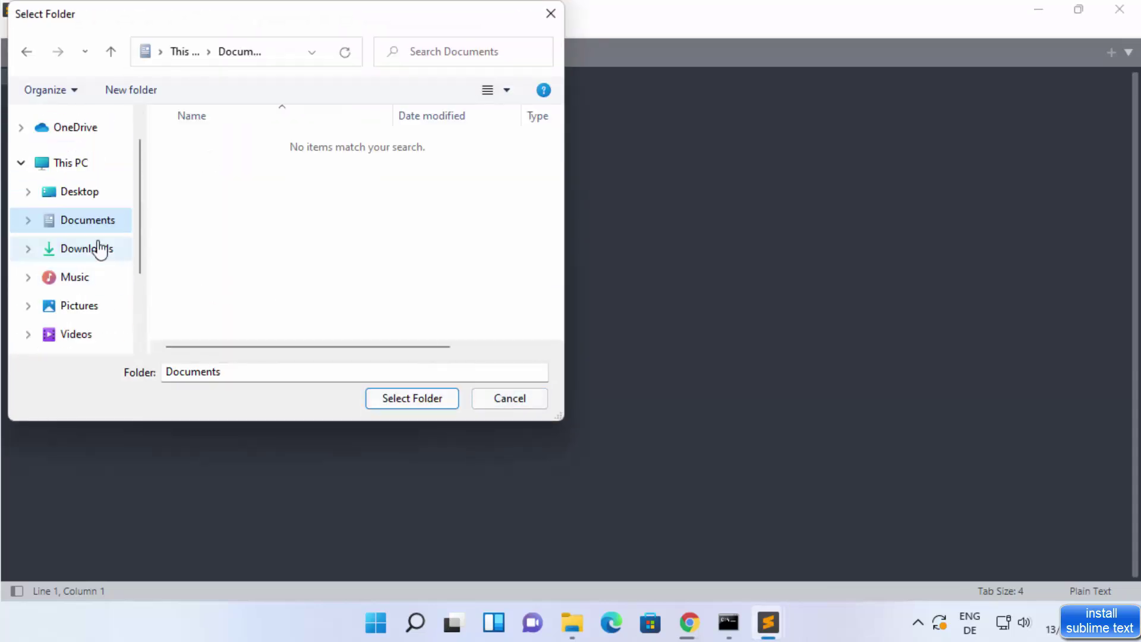
pyautogui.click(99, 199)
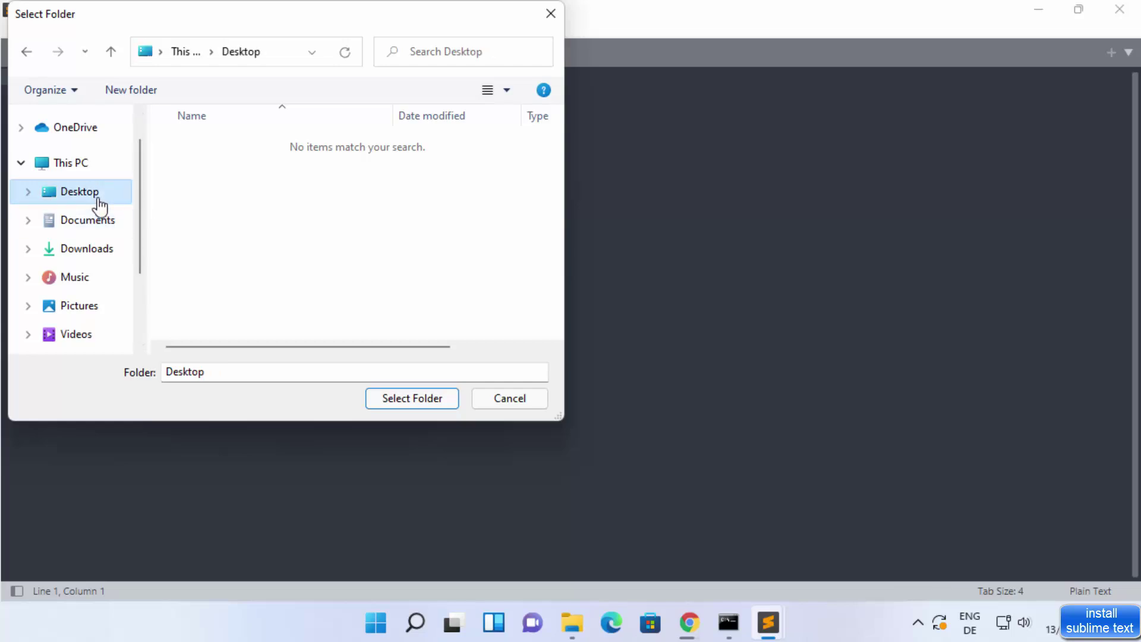
# Create a Desktop folder named Apps and select it as the project folder
pyautogui.click(141, 96)
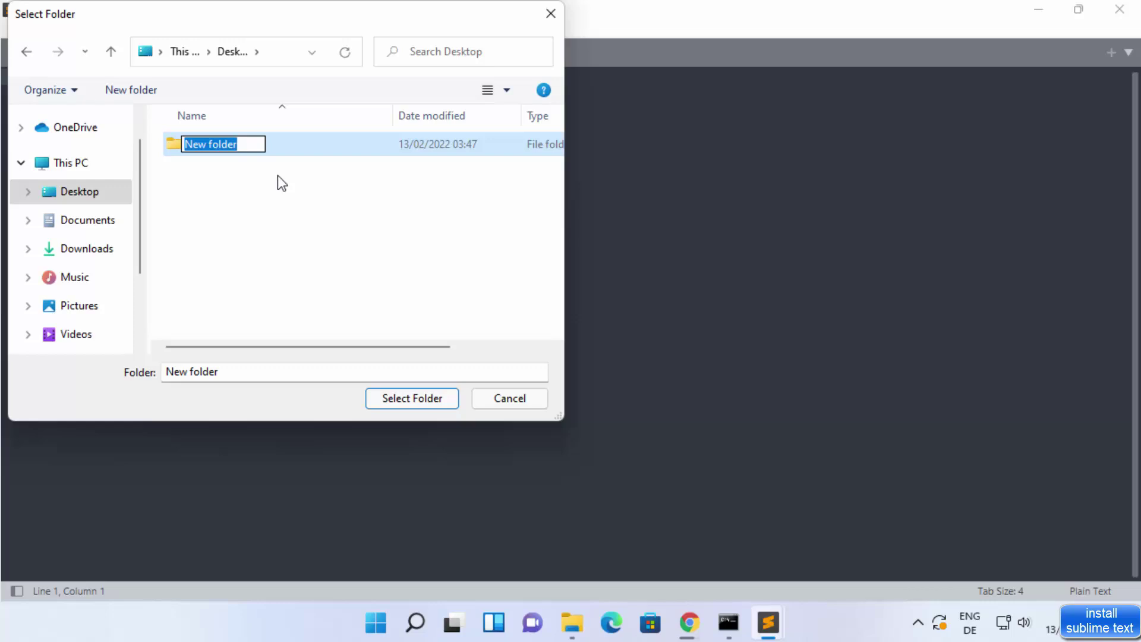
pyautogui.write('Apps')
pyautogui.press('Return')
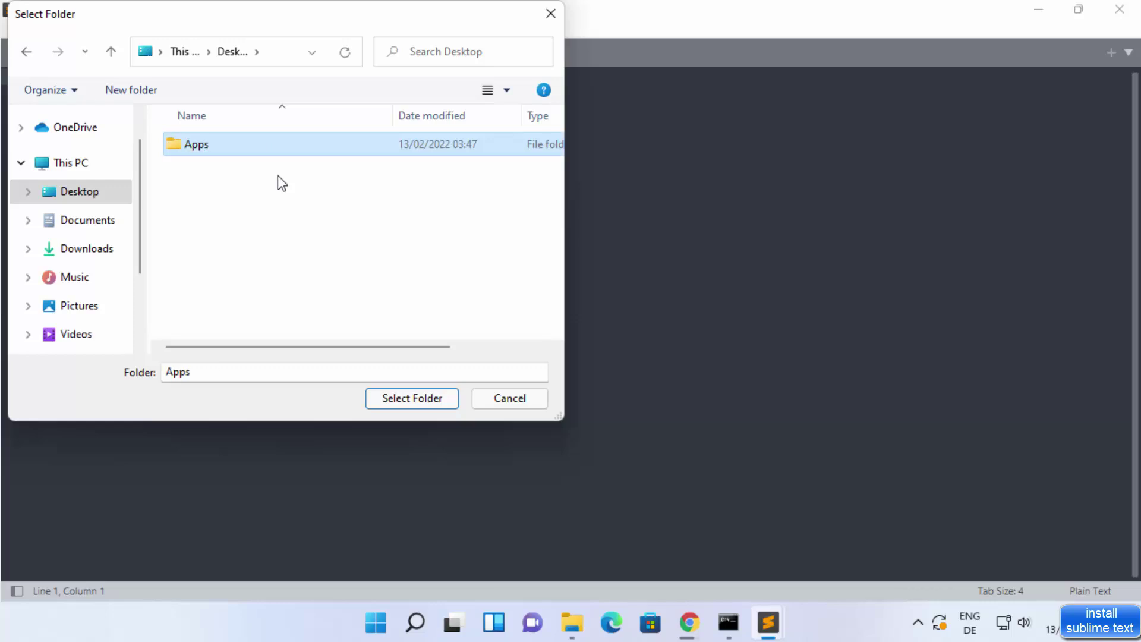
pyautogui.press('F2')
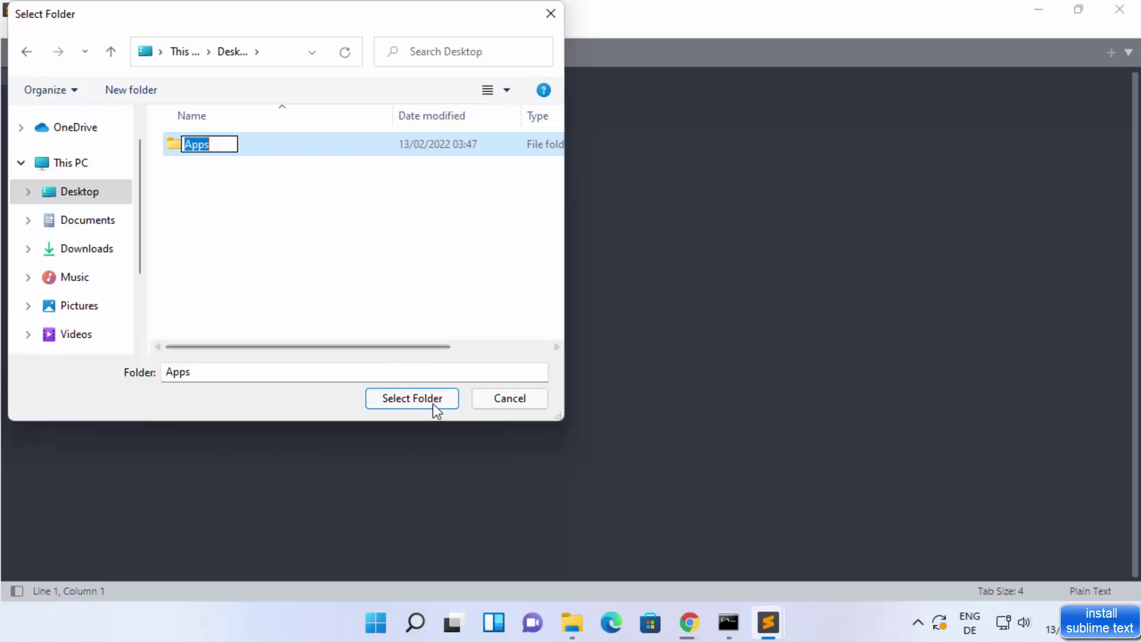
pyautogui.click(387, 147)
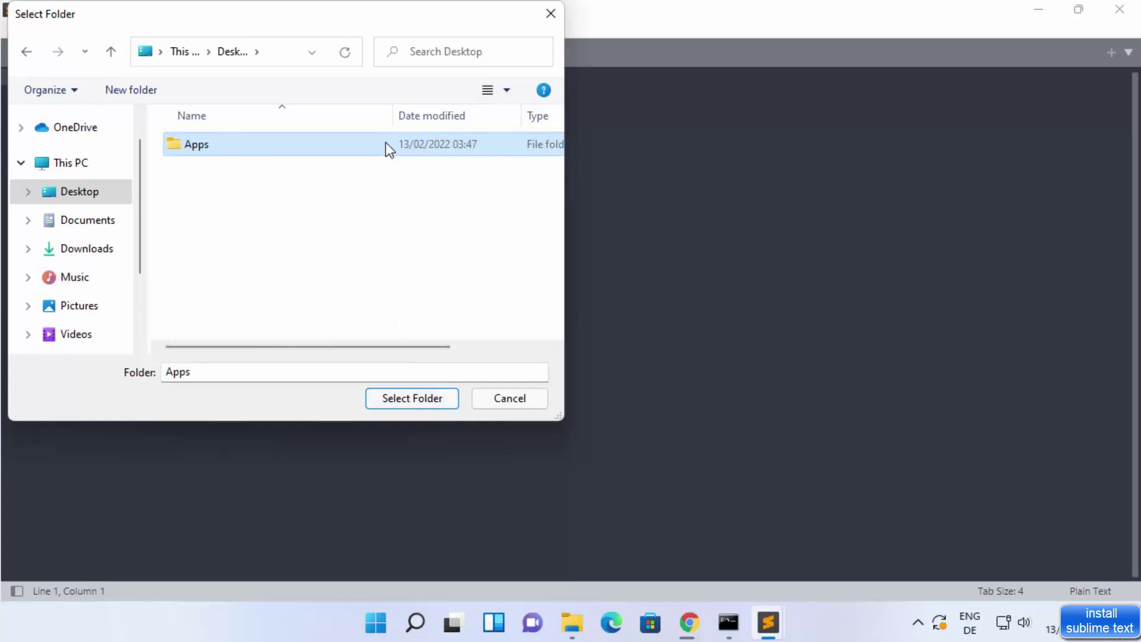
pyautogui.click(429, 394)
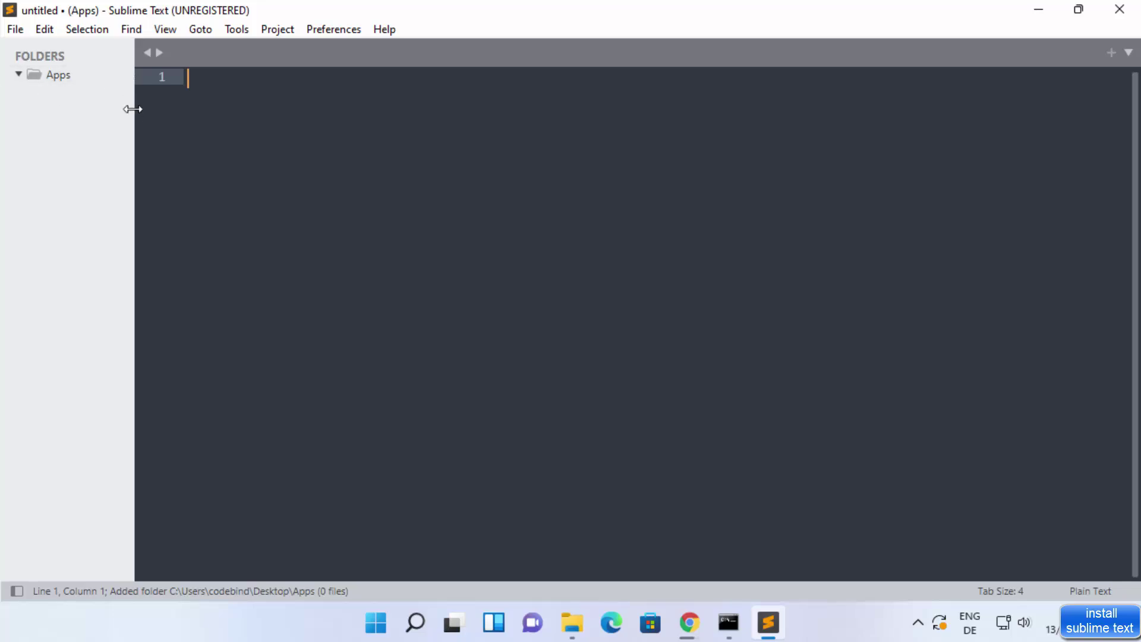
# Create a new file from the Apps folder's menu and save it as test.php
pyautogui.rightClick(73, 76)
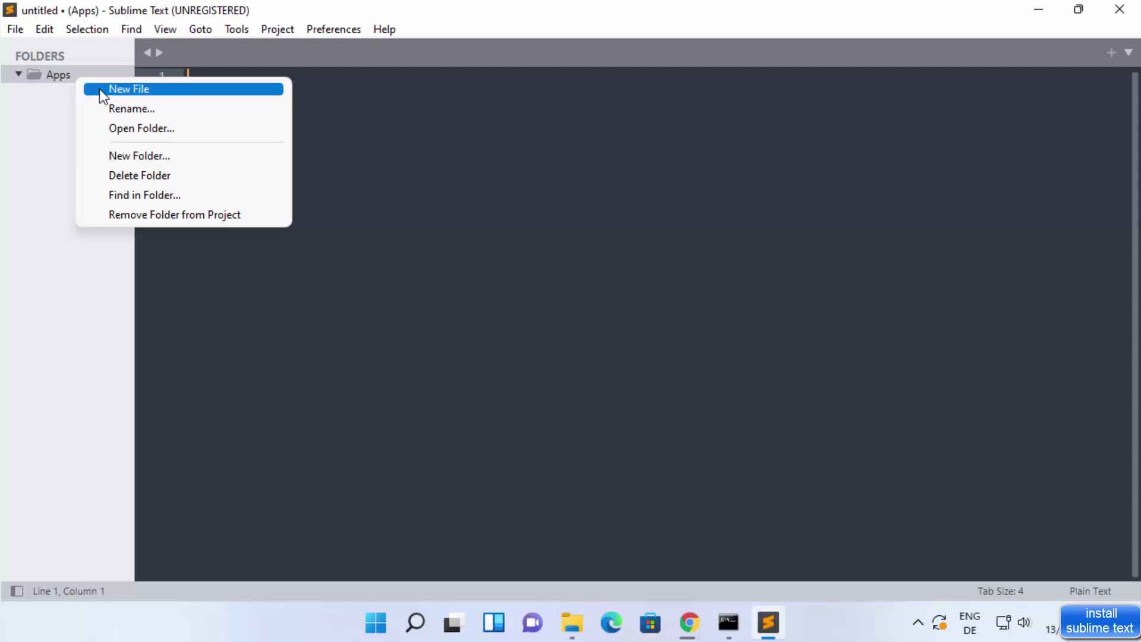
pyautogui.click(110, 92)
pyautogui.rightClick(248, 57)
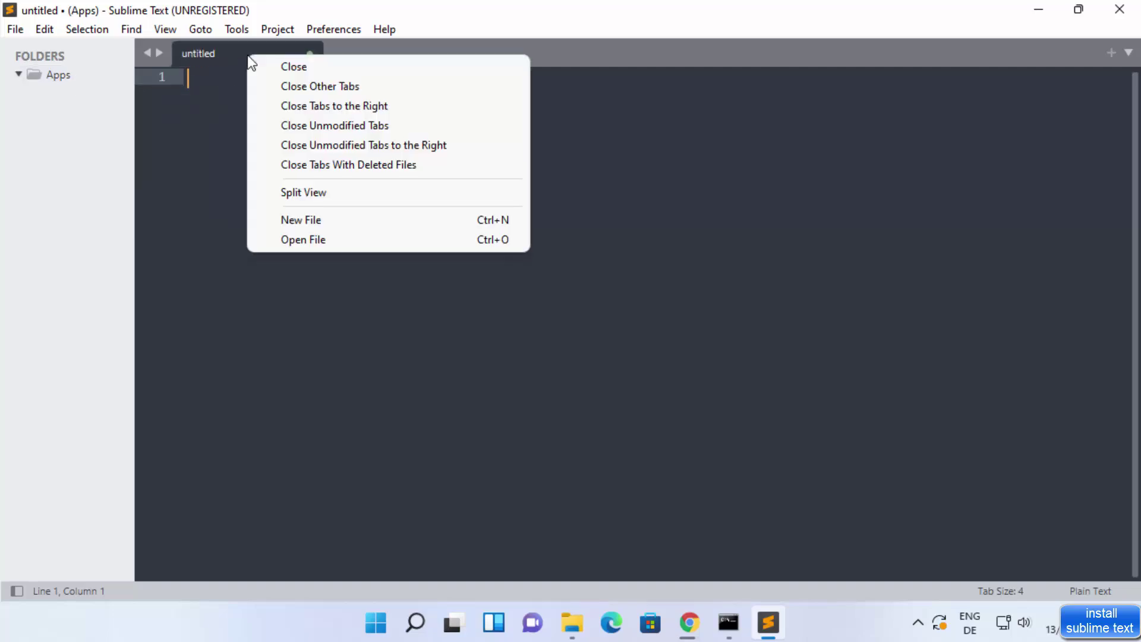
pyautogui.click(220, 89)
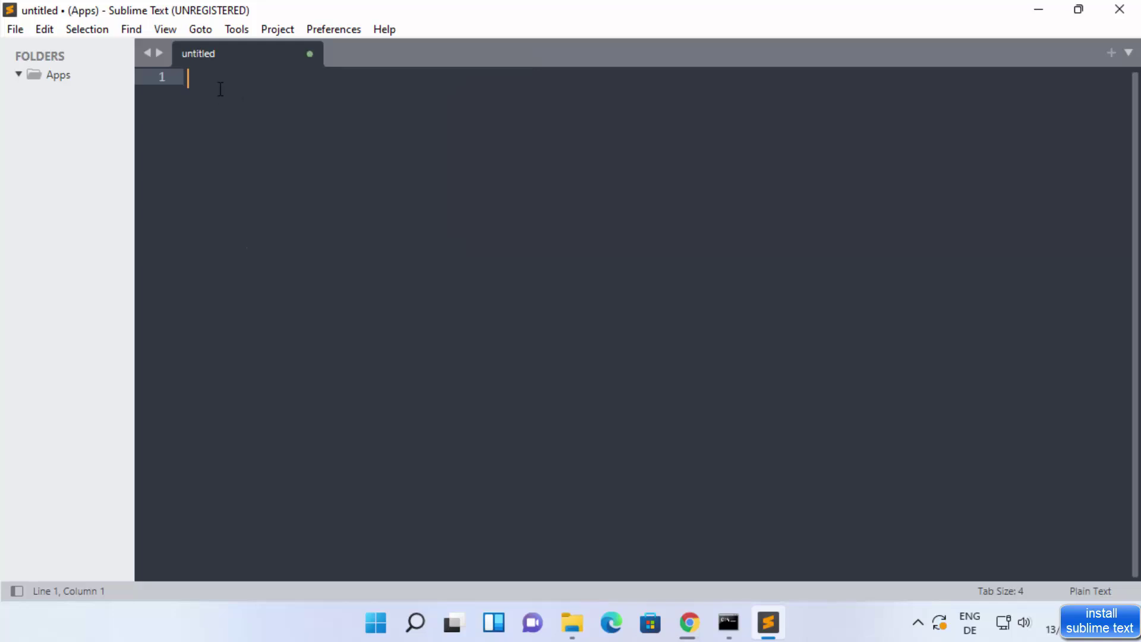
pyautogui.hotkey('ctrl', 's')
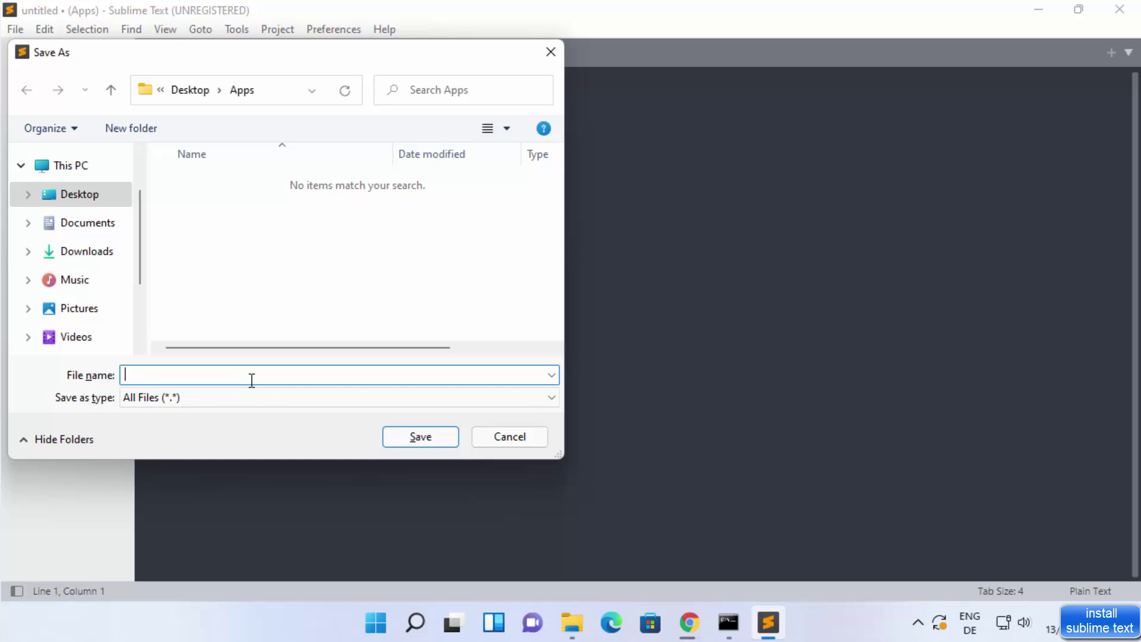
pyautogui.write('test.php')
pyautogui.press('Return')
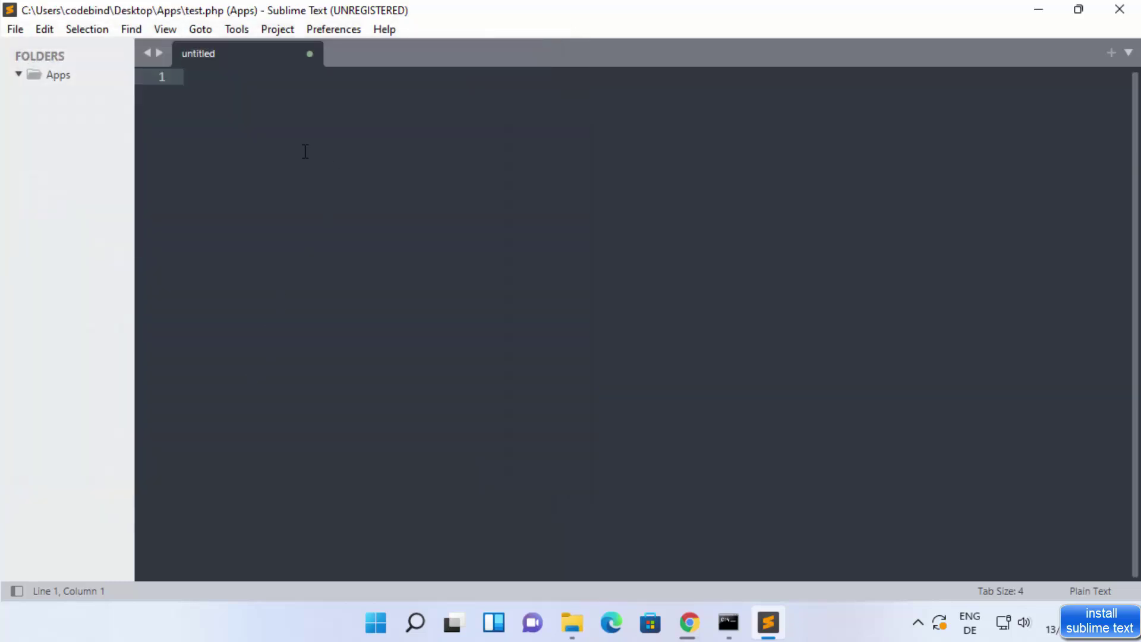
pyautogui.click(48, 76)
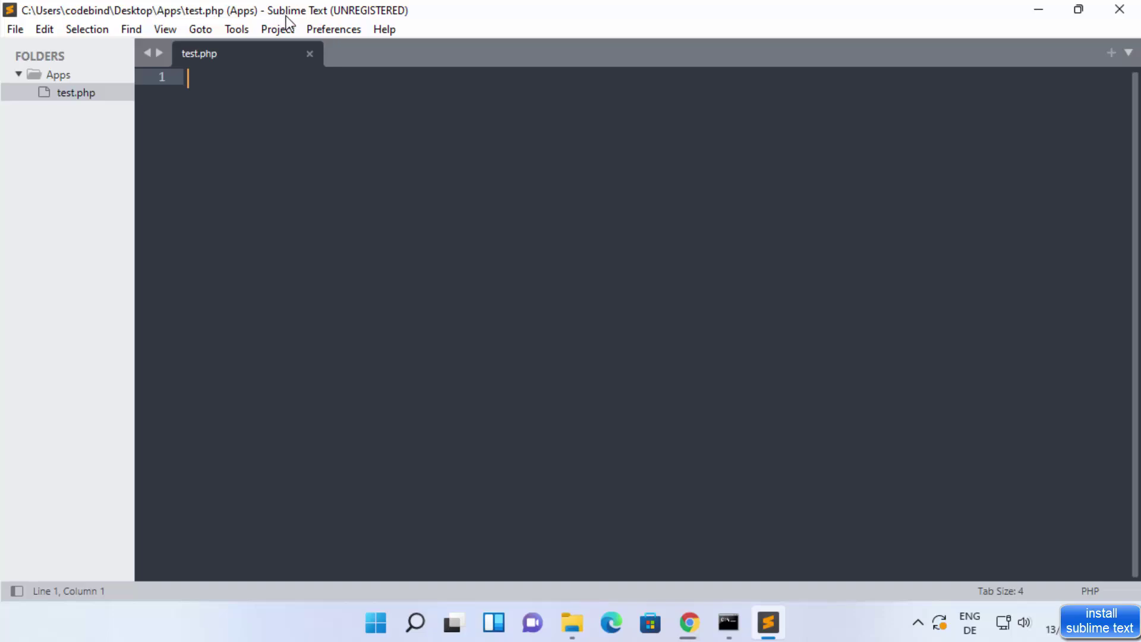
# Check Help > About shows Build 4126, then bring the sublimetext.com Chrome window forward
pyautogui.click(383, 31)
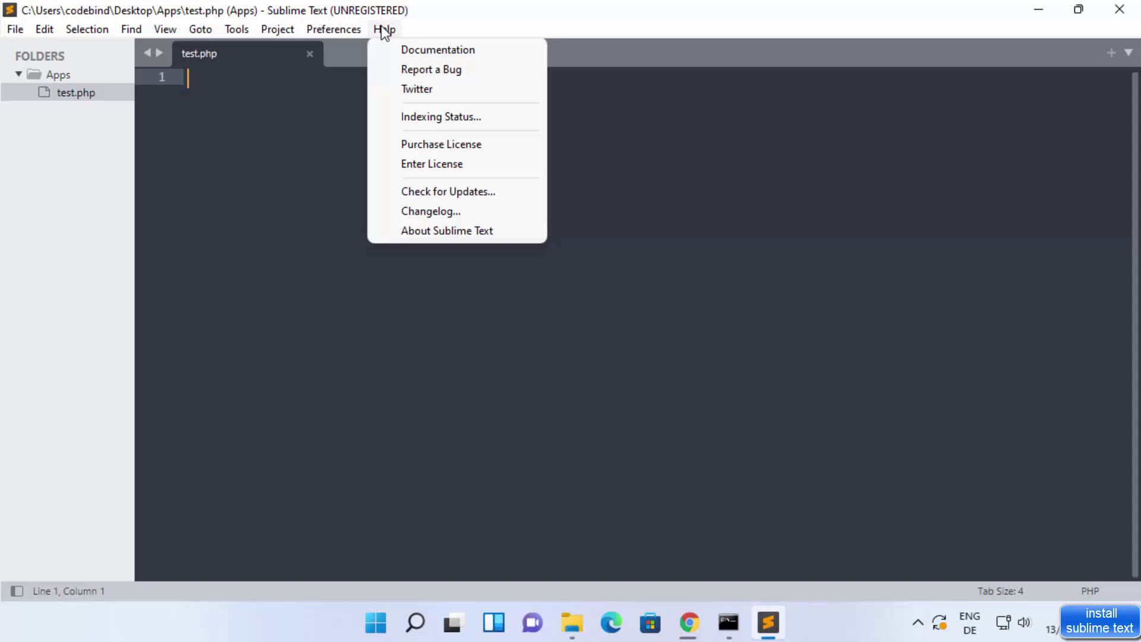
pyautogui.click(442, 232)
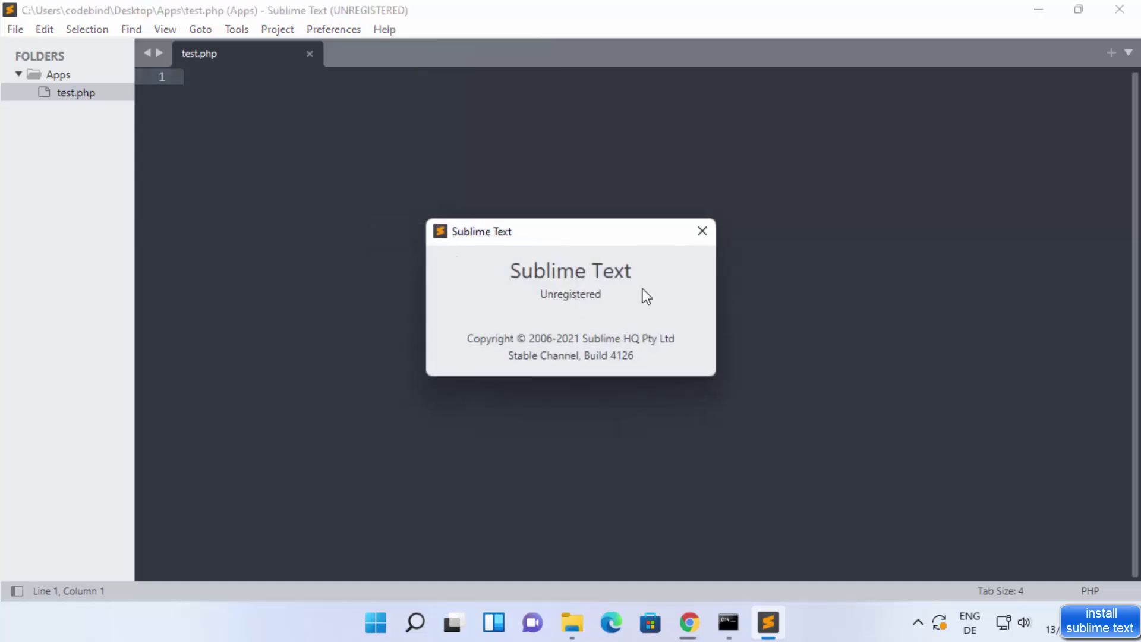
pyautogui.click(703, 232)
pyautogui.moveTo(692, 628)
pyautogui.click(779, 544)
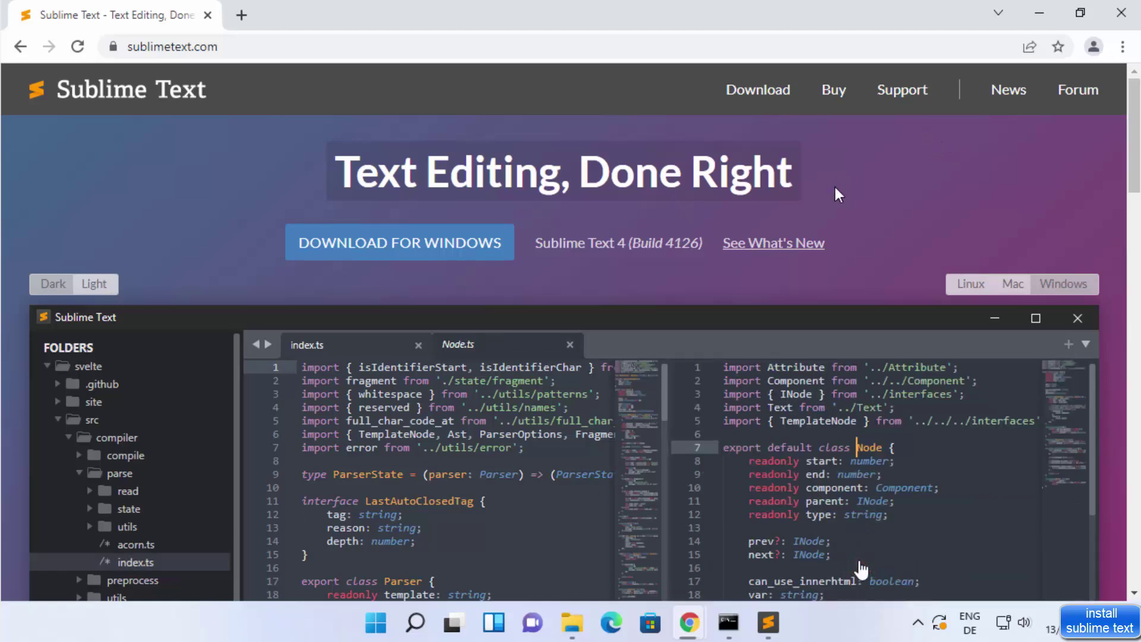
# Scroll down the sublimetext.com page, then minimise Chrome to return to Sublime Text
pyautogui.scroll(-9, 833, 190)
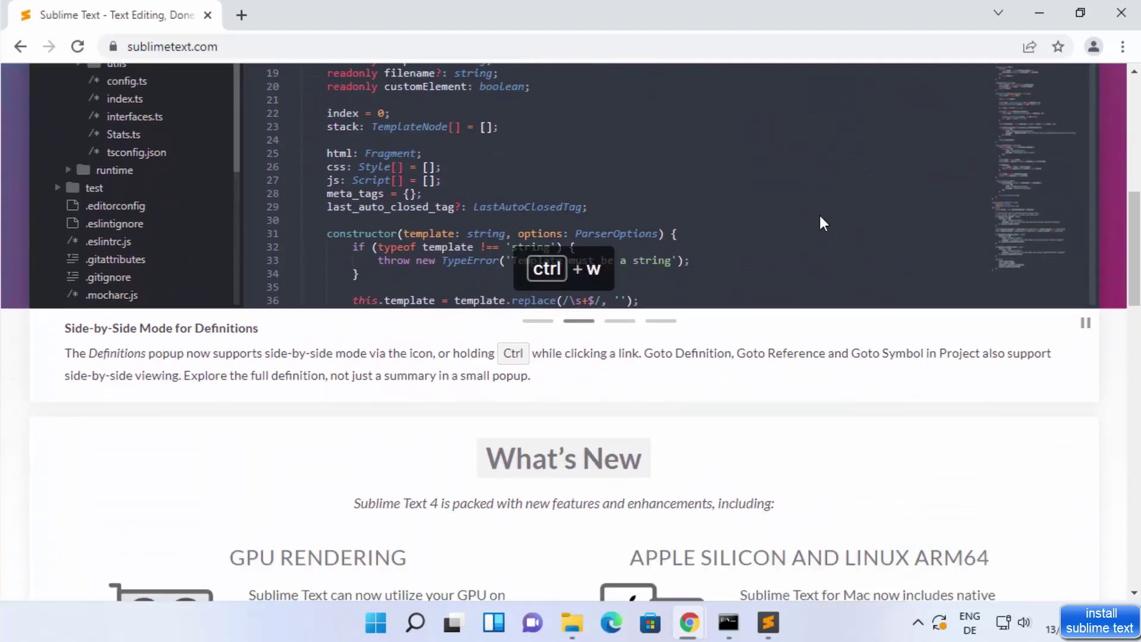
pyautogui.scroll(-3, 821, 218)
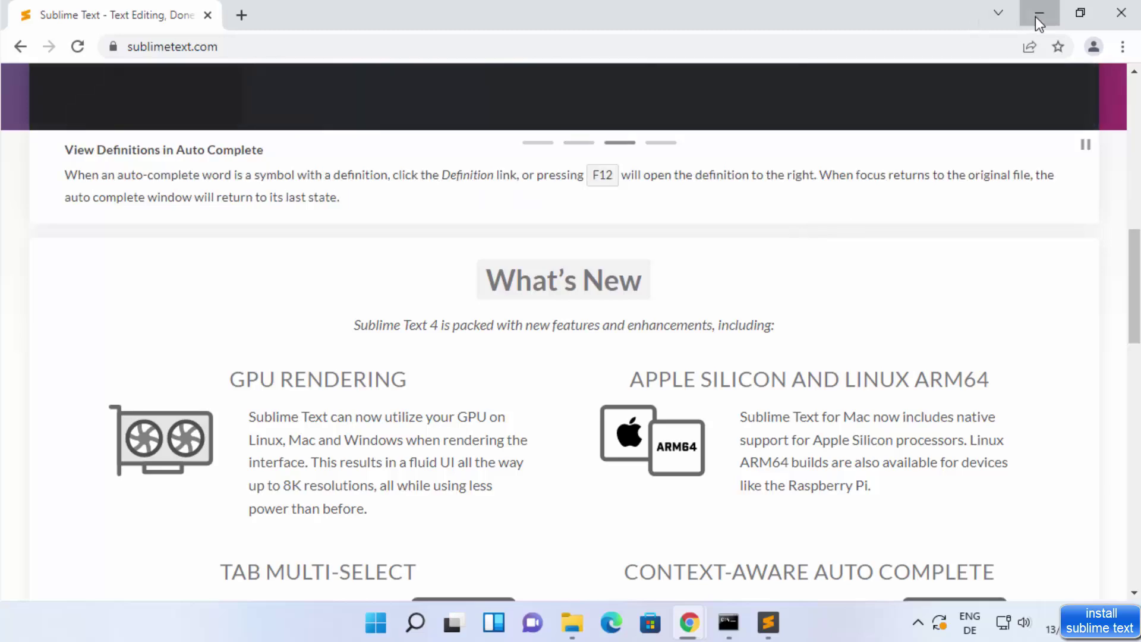
pyautogui.click(1038, 14)
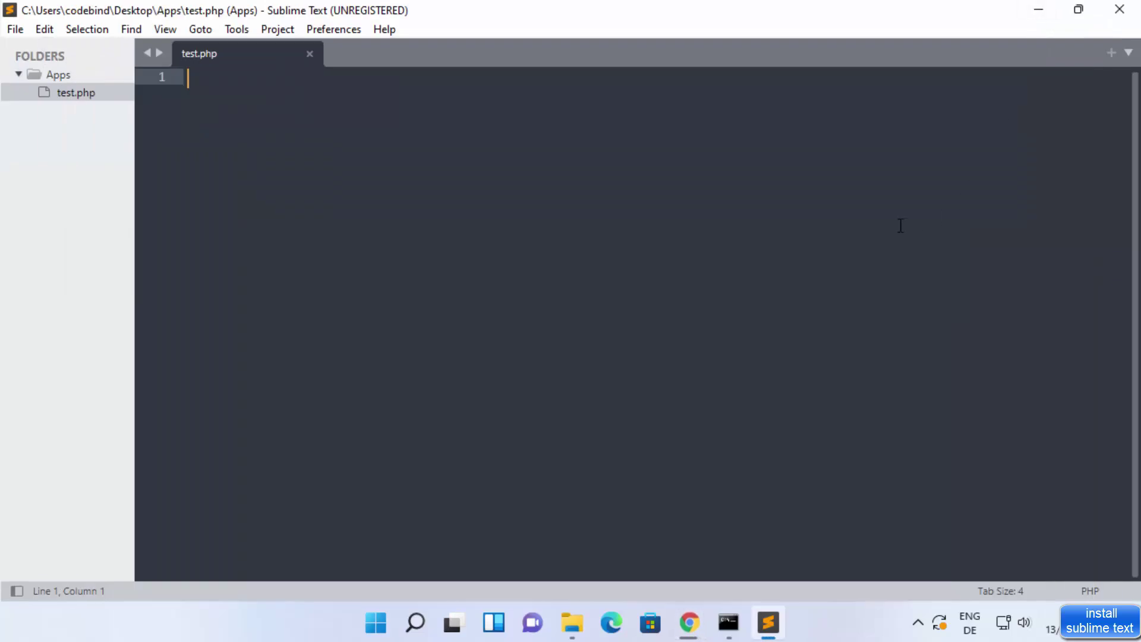